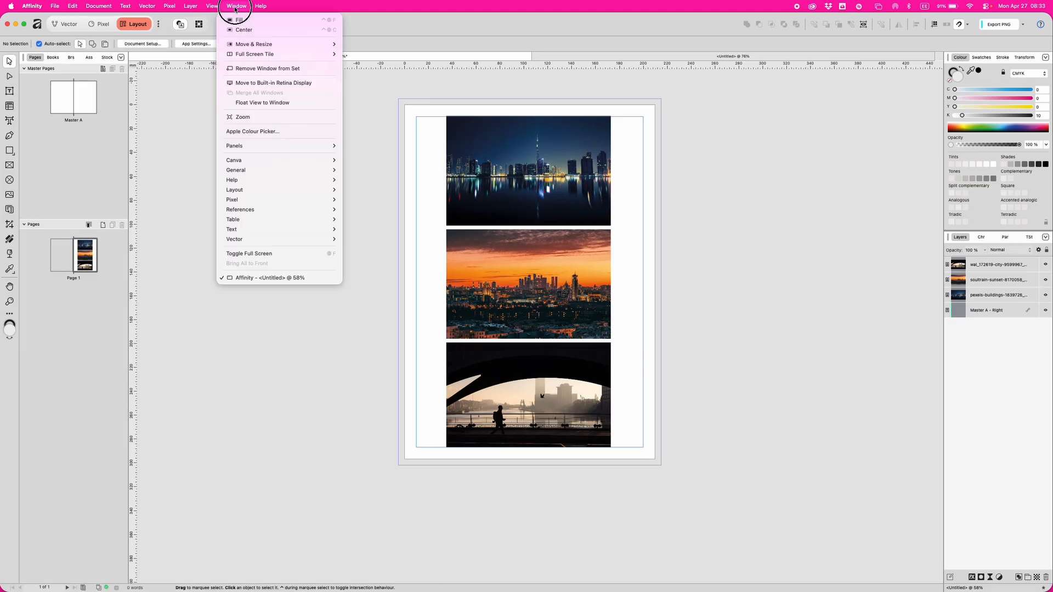
Run a preflight check on the document and enable the 300 maximum DPI check for image resolution in the profile
left_click(379, 230)
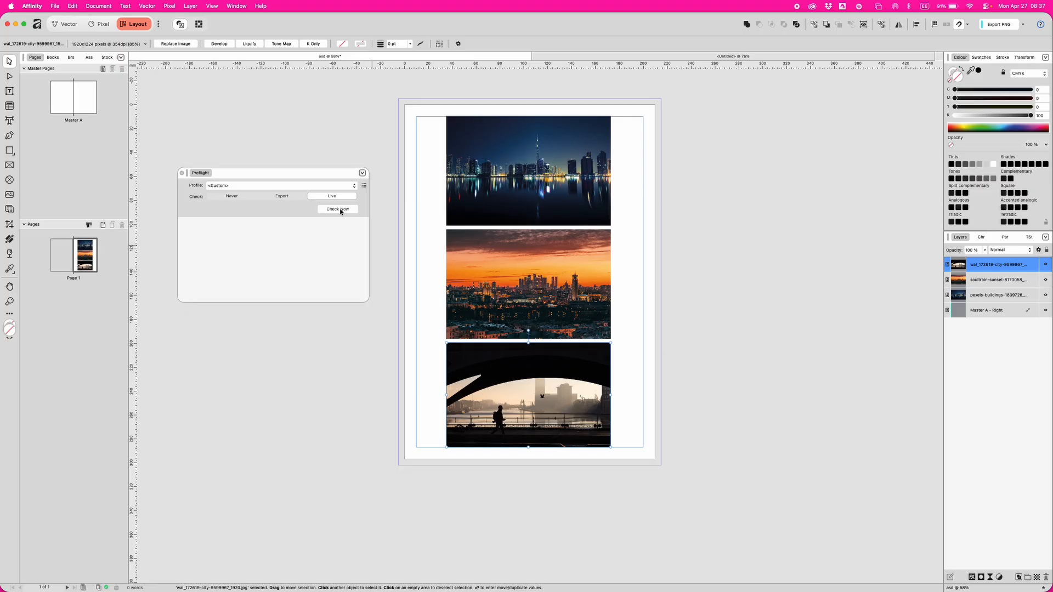
left_click(340, 211)
left_click(364, 186)
left_click(386, 191)
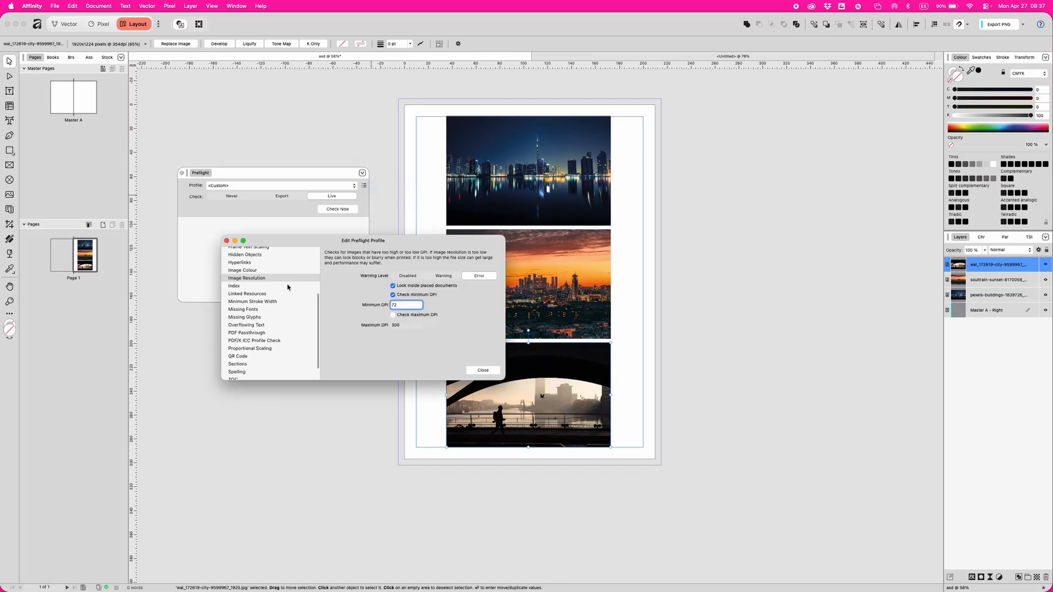
left_click(398, 316)
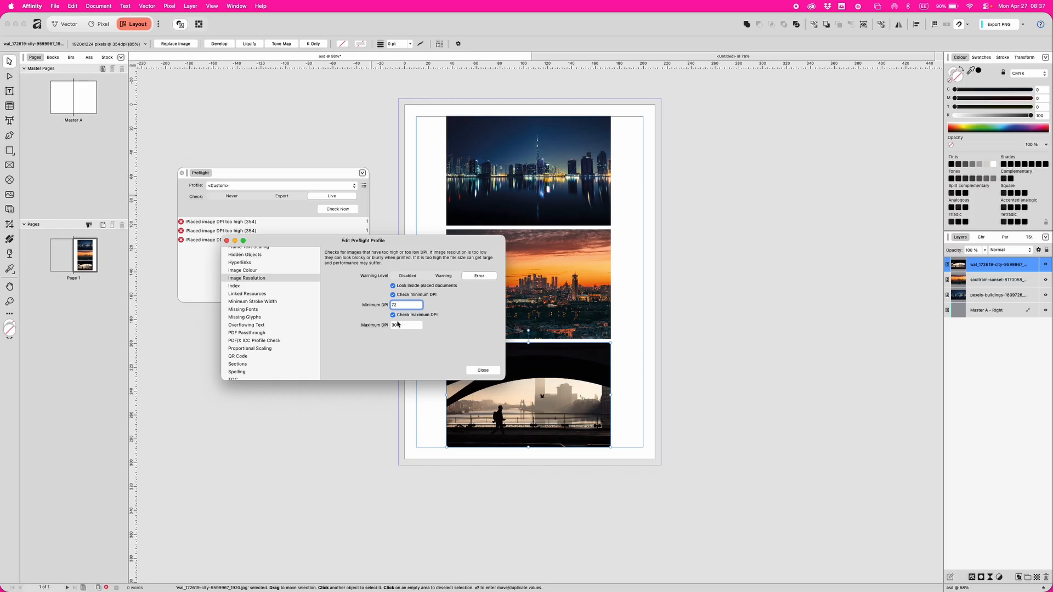
left_click(482, 371)
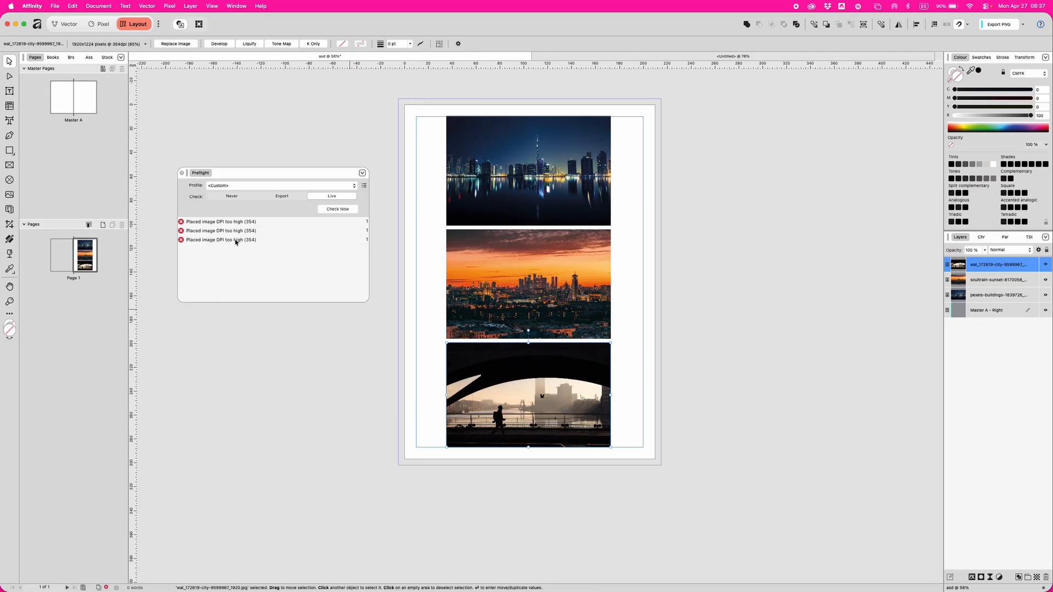
Enlarge the night skyline photo proportionally from its lower edge to about 130% (230 dpi), rerunning the preflight check along the way
mouse_move(235, 242)
left_click(541, 205)
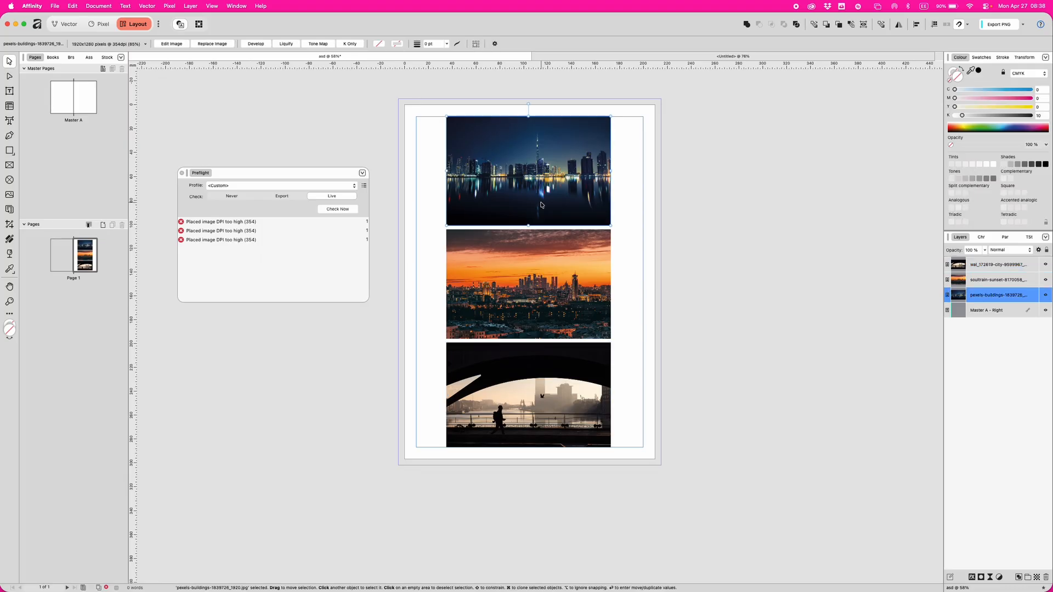
left_click_drag(528, 225, 528, 265)
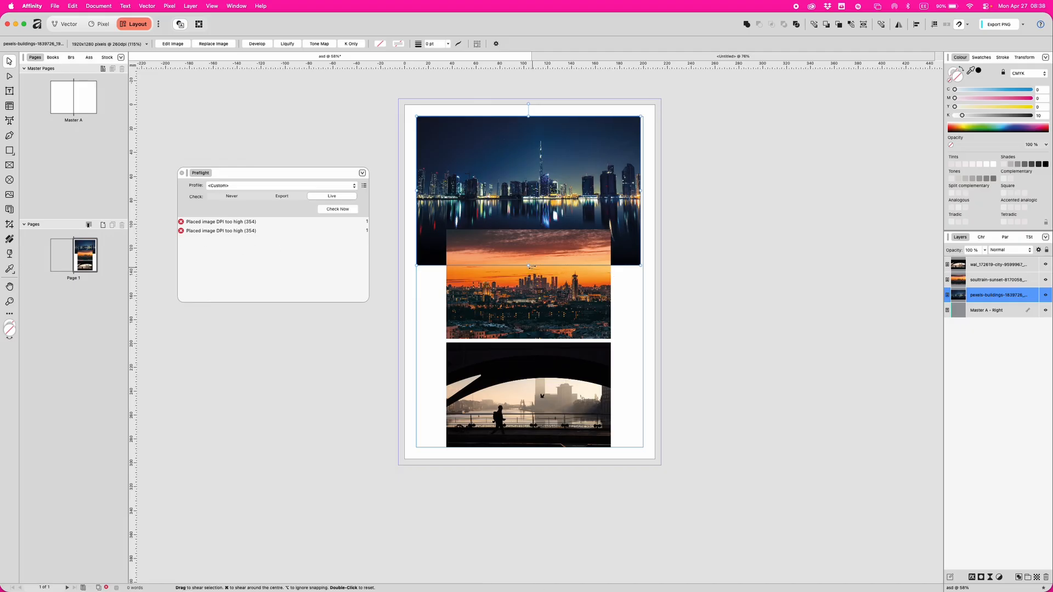
left_click_drag(528, 265, 533, 311)
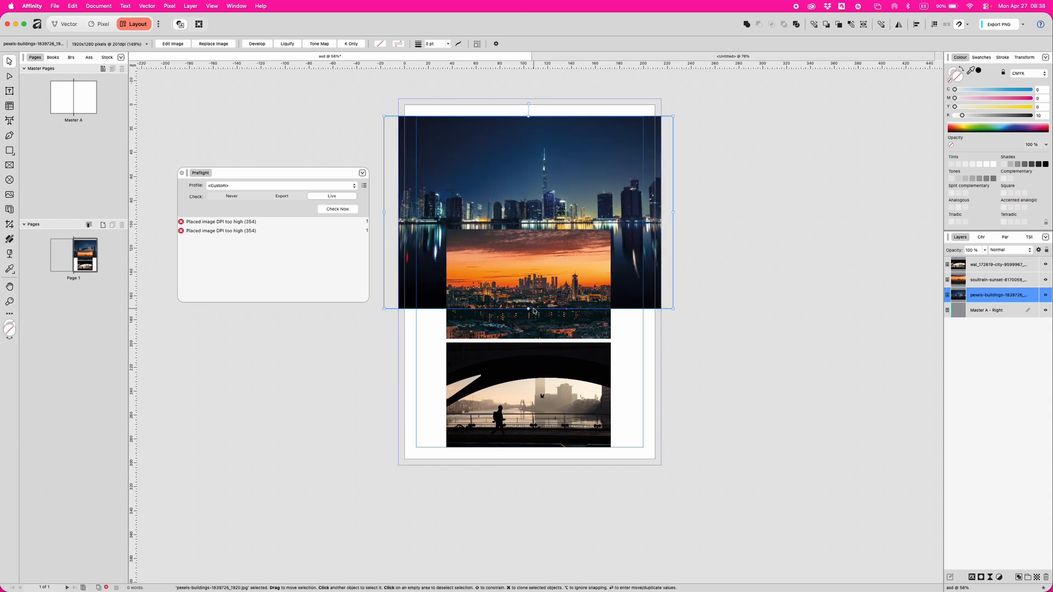
left_click(334, 210)
left_click(529, 308)
left_click_drag(529, 308, 529, 284)
scroll(667, 271, "up", 3)
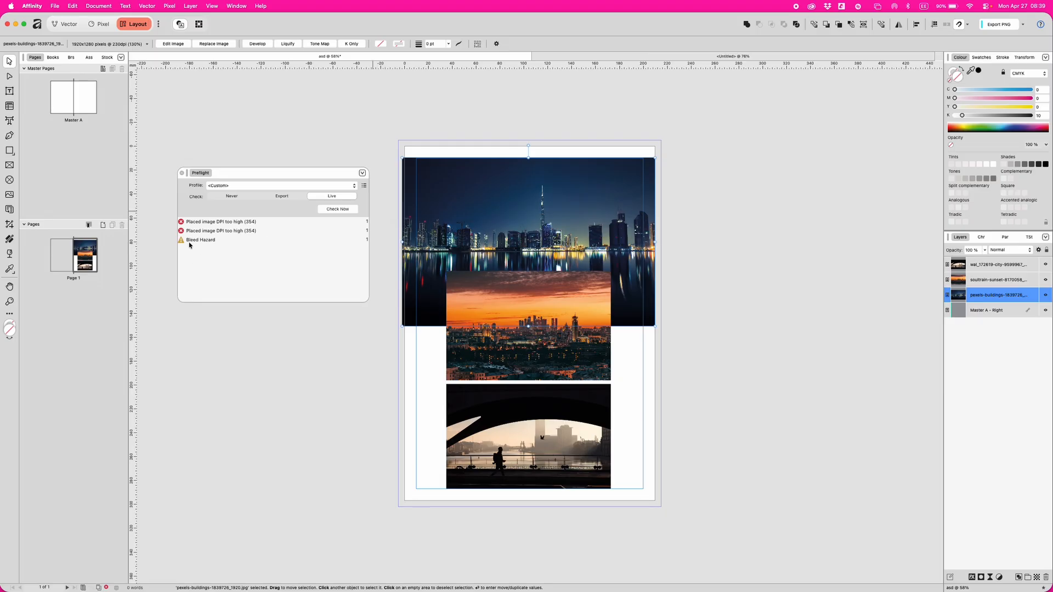
Review the bleed hazard warning and the checks in the preflight profile, such as PDF Passthrough, Minimum Stroke Width and Image Resolution
mouse_move(193, 243)
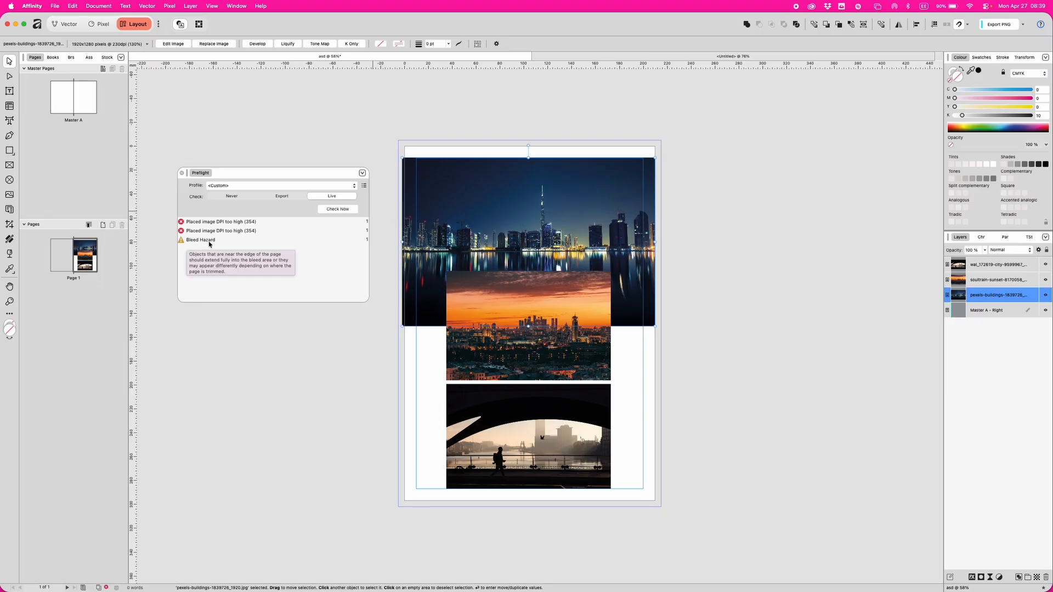
left_click(364, 186)
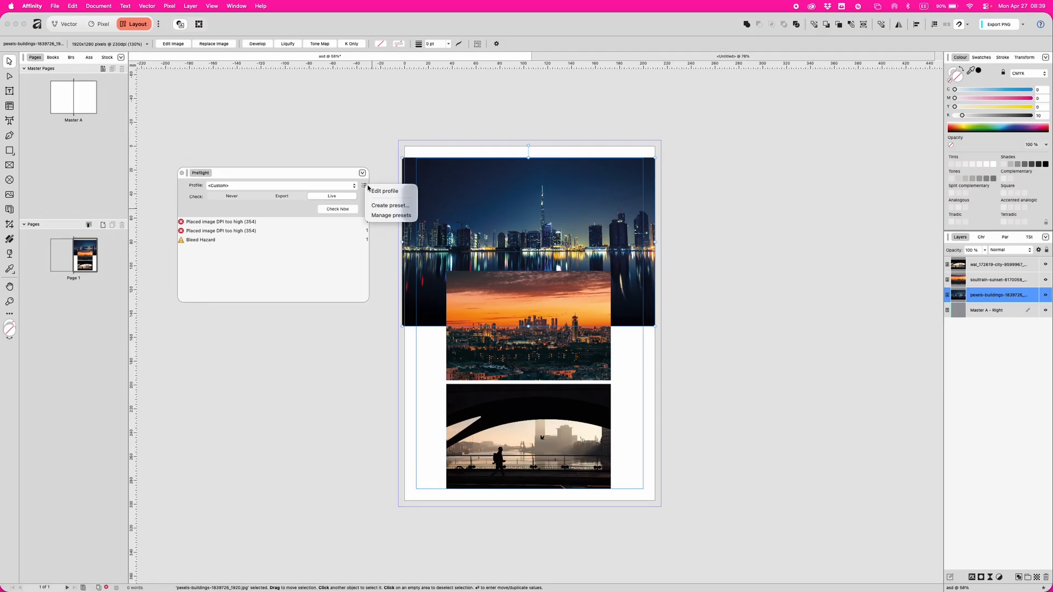
left_click(349, 179)
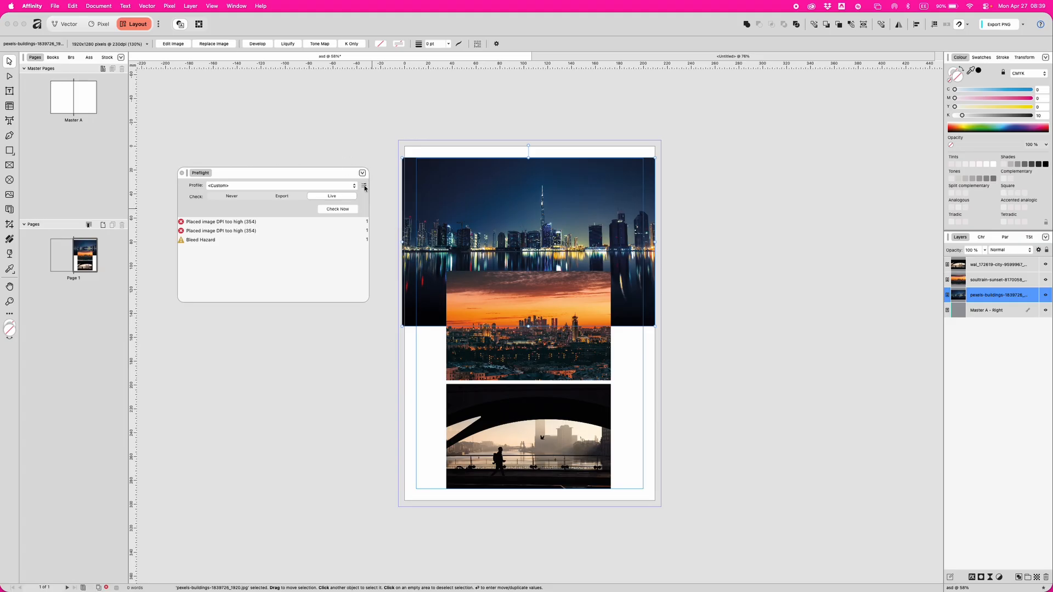
left_click(364, 187)
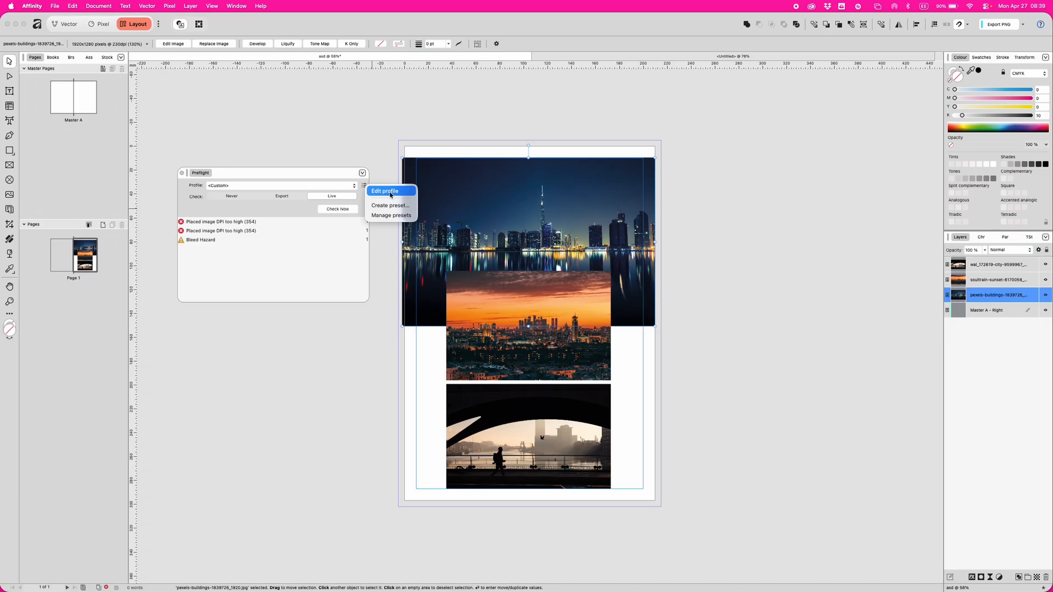
left_click(391, 193)
scroll(254, 312, "down", 3)
left_click(254, 312)
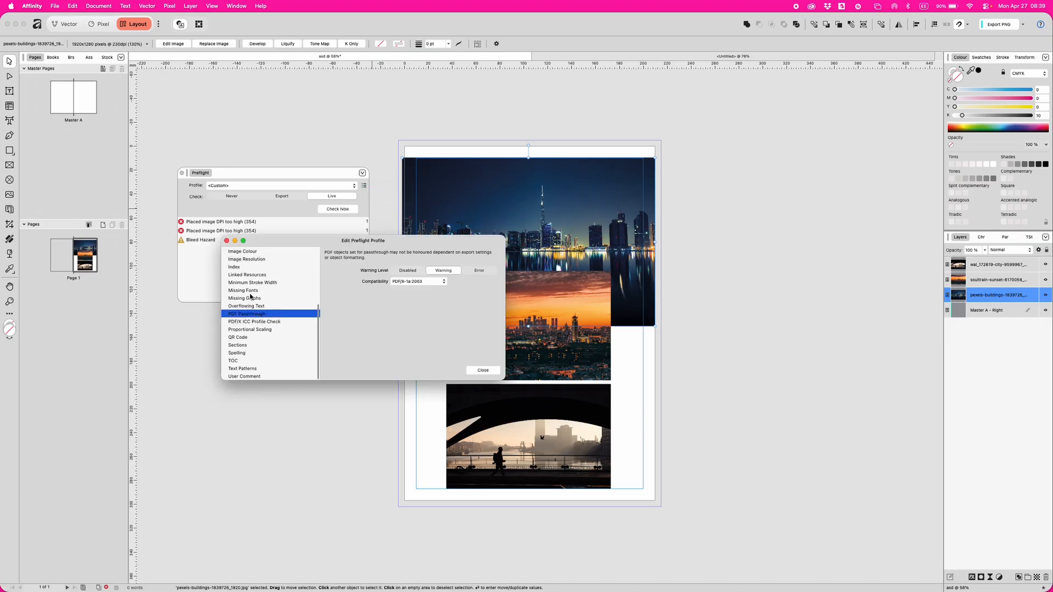
left_click(251, 297)
left_click(251, 283)
left_click(248, 265)
left_click(247, 259)
scroll(266, 299, "up", 5)
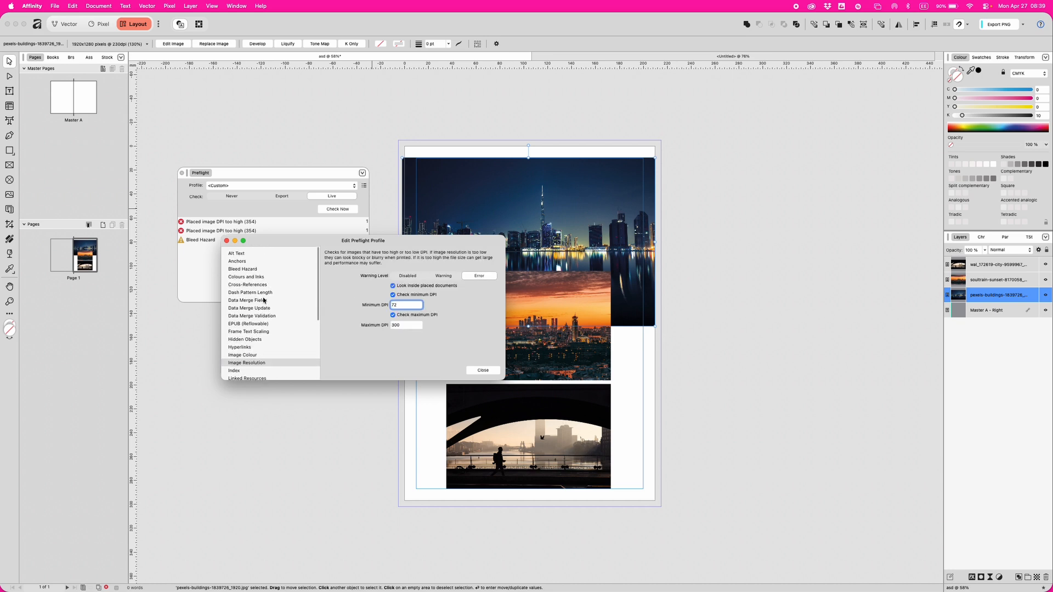
left_click(253, 290)
left_click(483, 370)
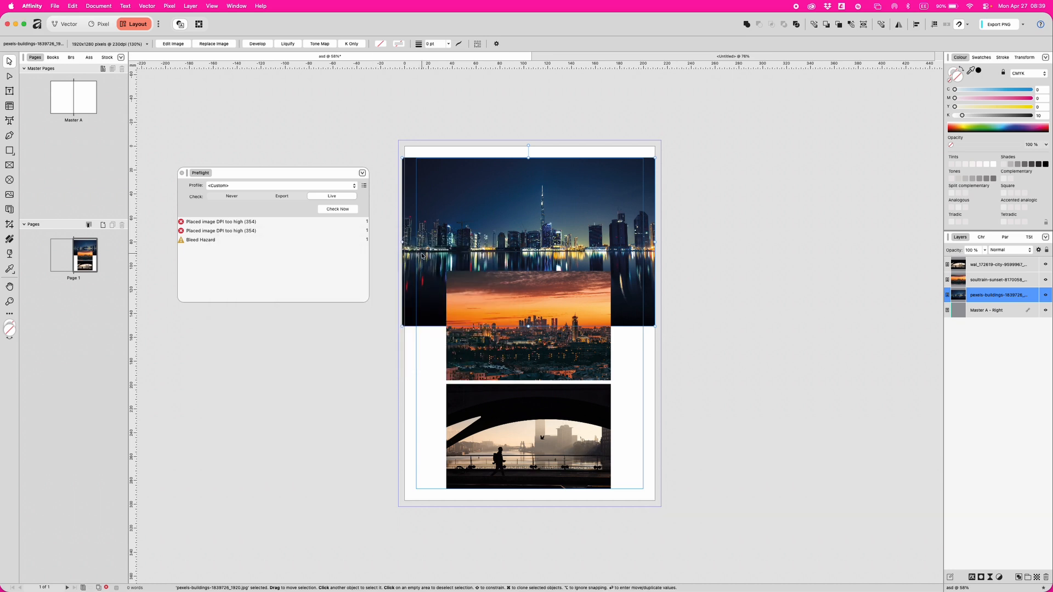
Open preset creation for the preflight profile and close the Preflight panel
left_click(364, 186)
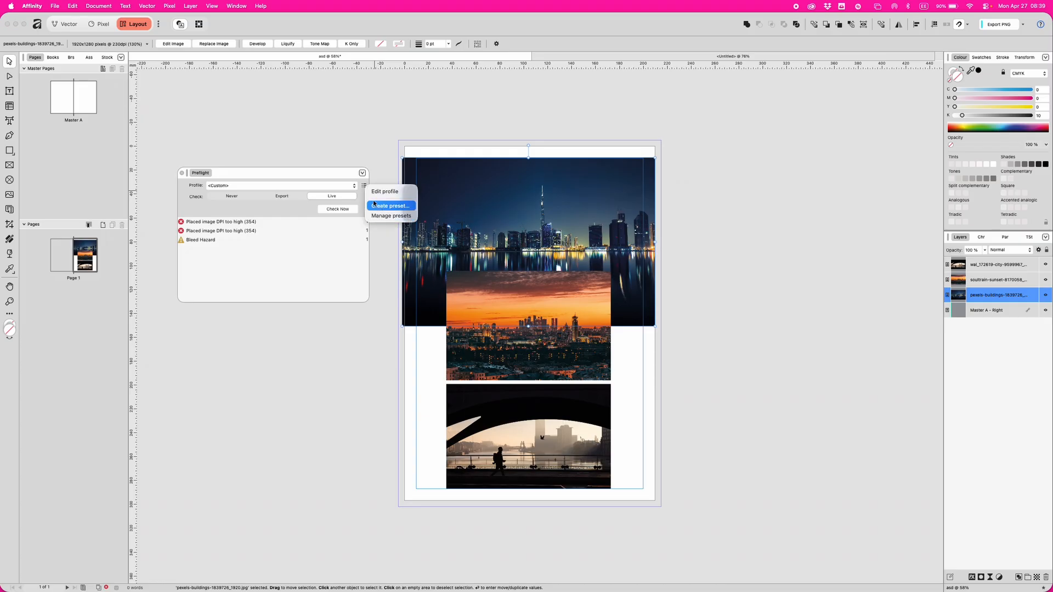
left_click(390, 206)
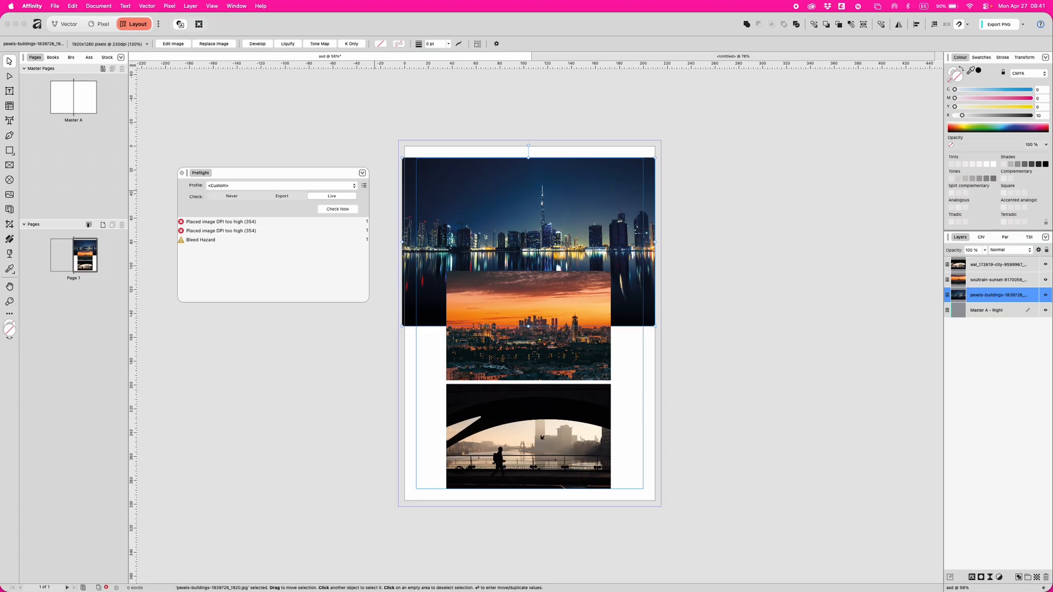
left_click(182, 173)
Open the Font Manager and add the artistic text TUTORIAL over the night skyline photo
left_click(99, 7)
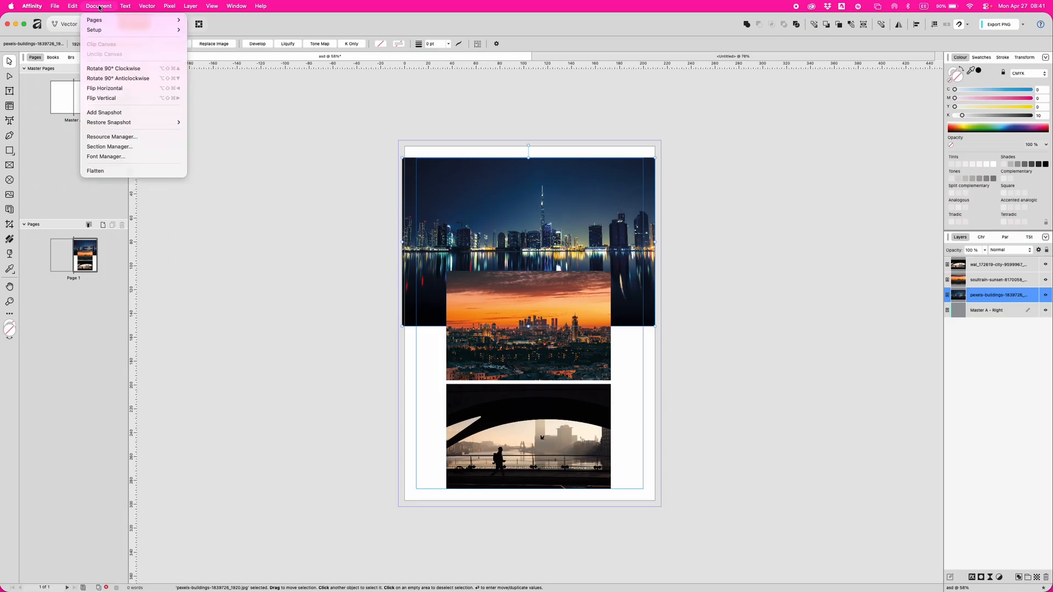
left_click(141, 157)
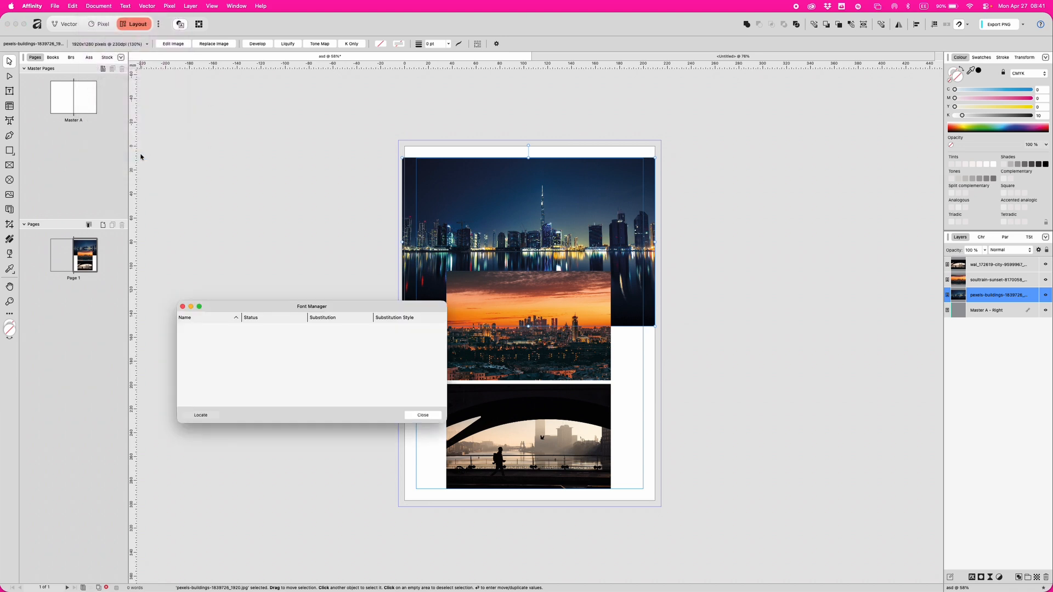
left_click(11, 123)
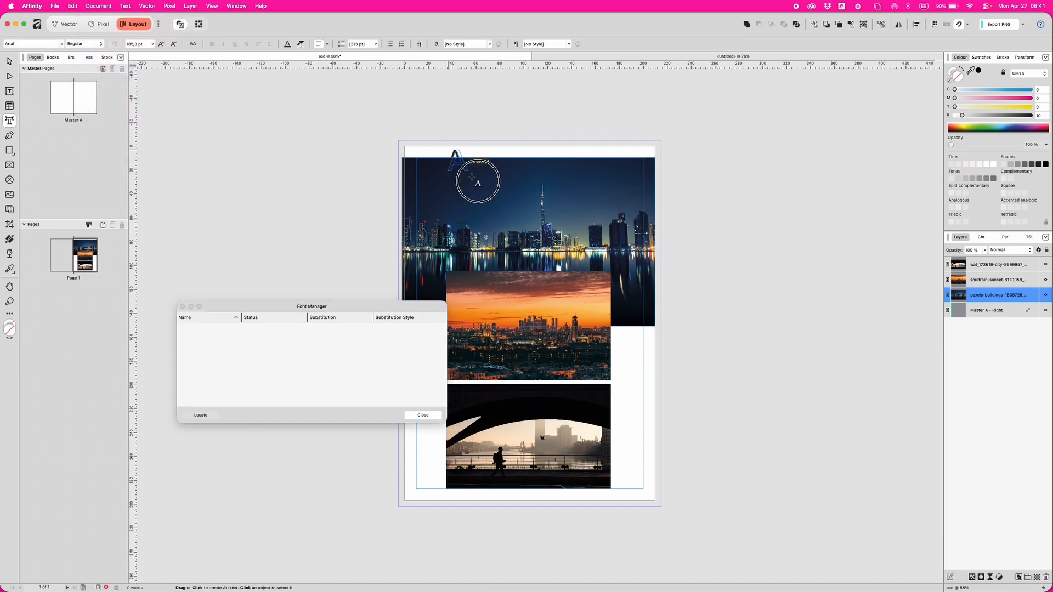
left_click_drag(464, 171, 463, 189)
type("TUTORIAL")
key("Escape")
Move the TUTORIAL text beside the bridge photo, scale it down to about 15.2 pt, and close the Font Manager
left_click_drag(464, 163, 423, 456)
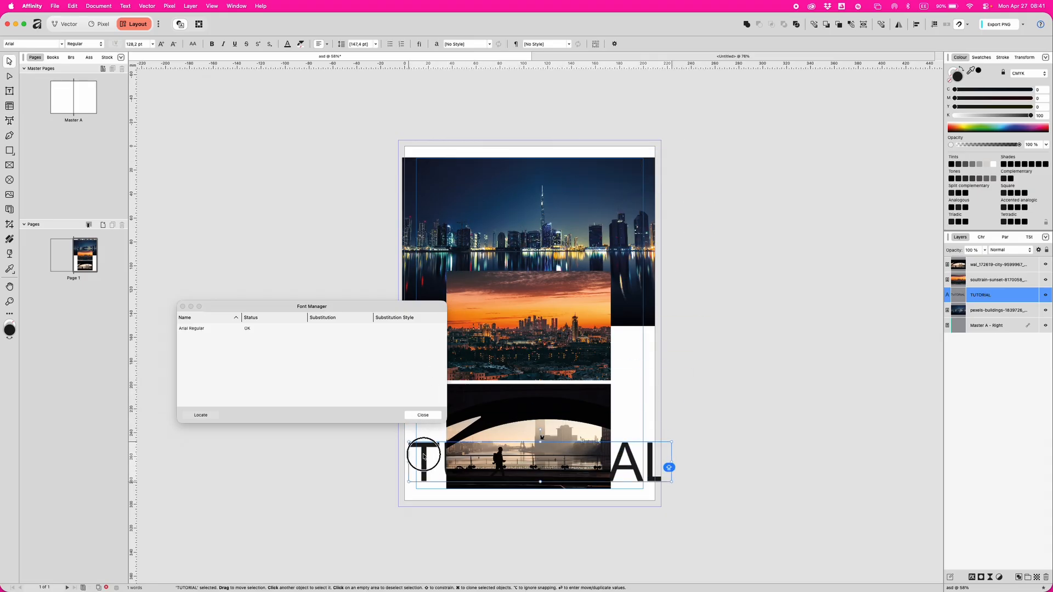
left_click_drag(671, 481, 442, 423)
left_click(386, 432)
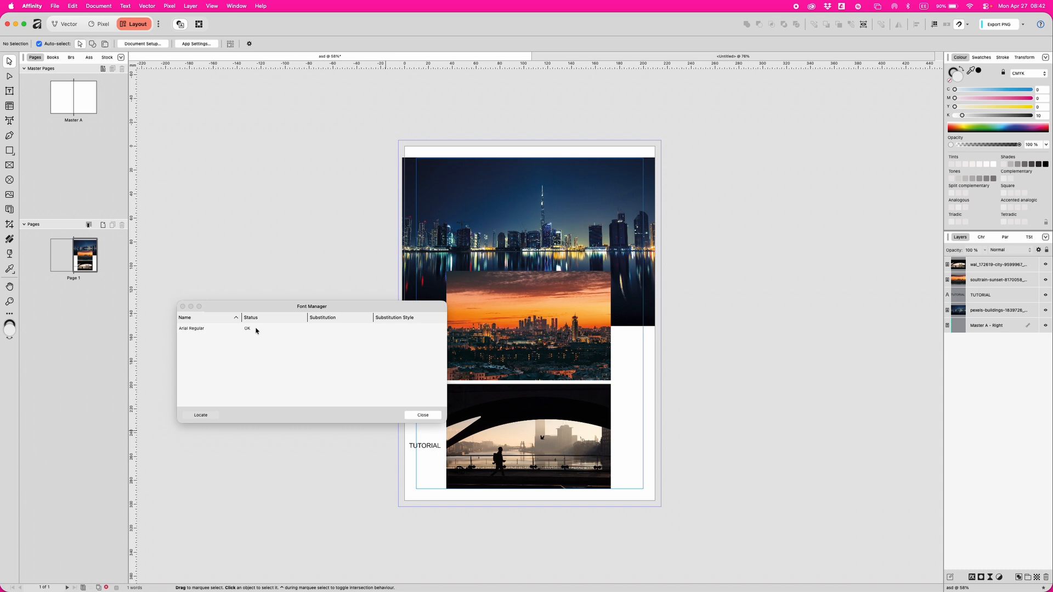
left_click(422, 415)
Move the TUTORIAL text slightly upward beside the bridge photo and convert it to curves
left_click(425, 446)
left_click_drag(417, 448, 416, 419)
right_click(416, 418)
mouse_move(480, 587)
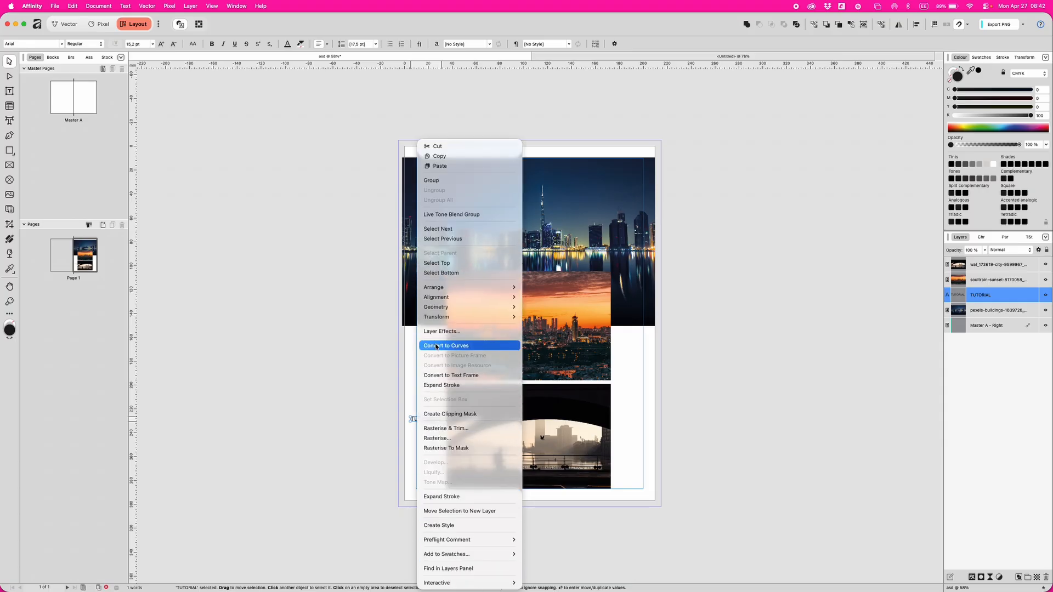
left_click(436, 346)
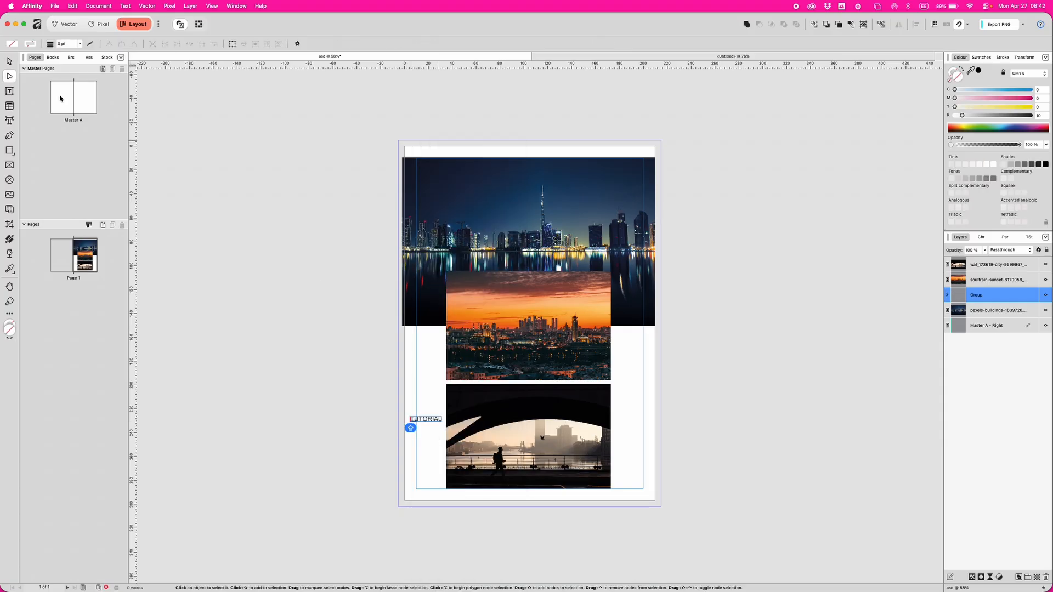
Select a single letter inside the converted TUTORIAL group and examine the letter outlines up close
left_click(9, 61)
scroll(434, 433, "up", 1)
double_click(430, 431)
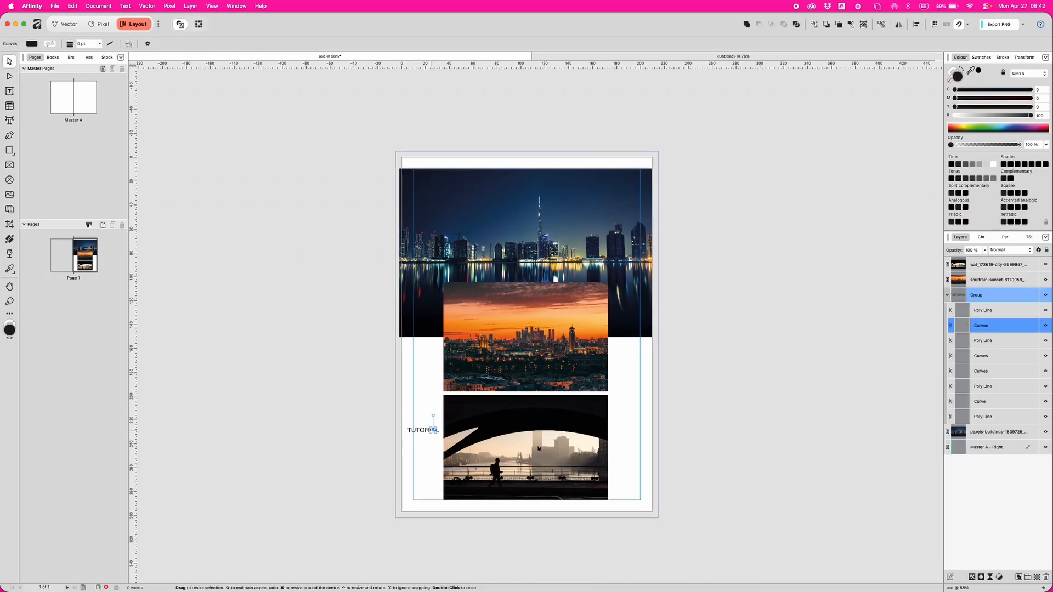
key("a")
scroll(424, 434, "up", 10)
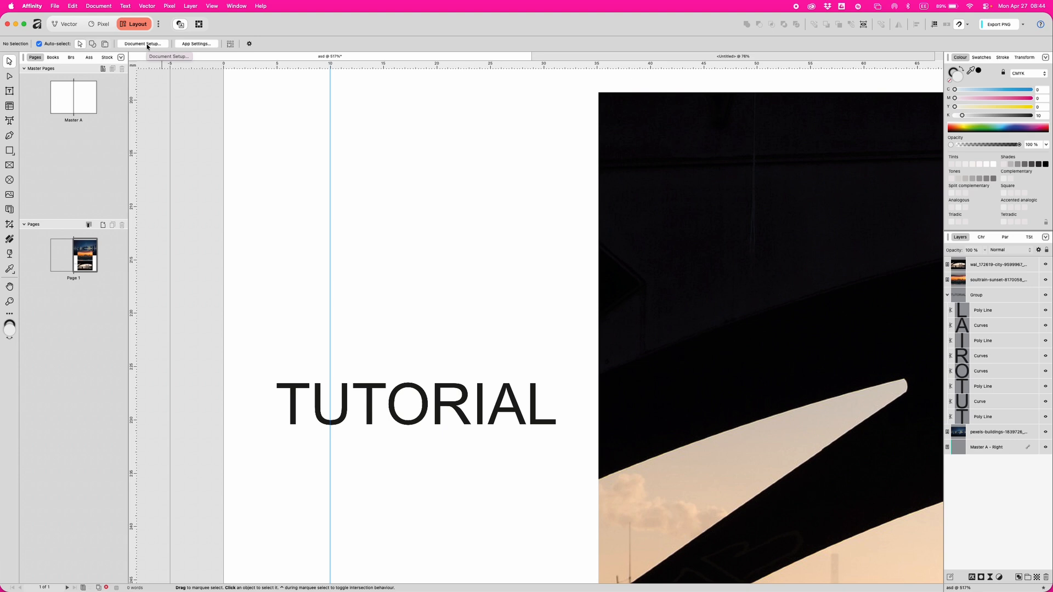
Review the margin and bleed settings for the whole document in Document Setup
left_click(147, 46)
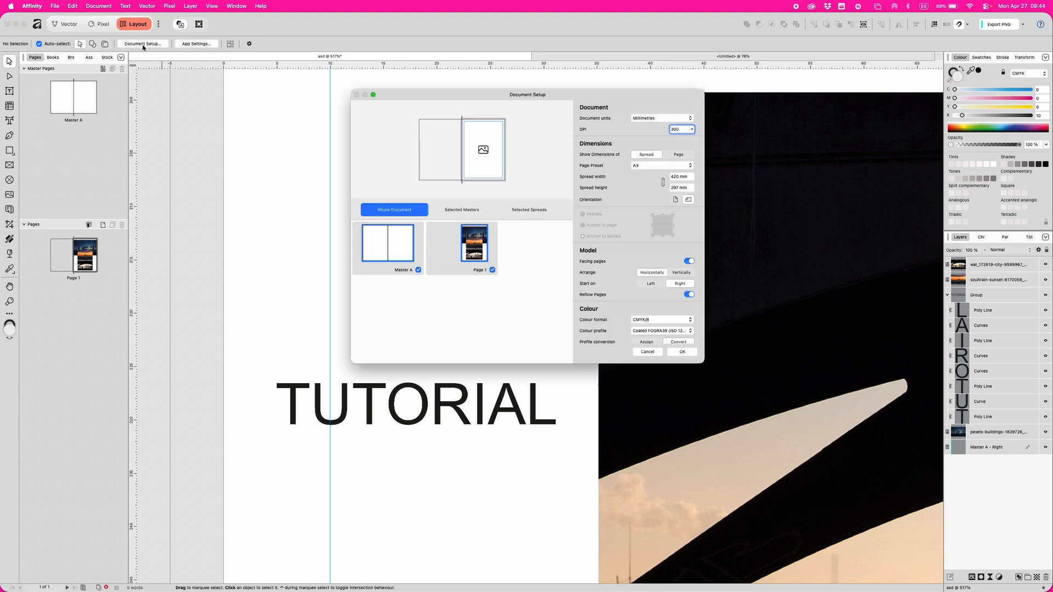
scroll(666, 252, "down", 5)
scroll(667, 252, "down", 5)
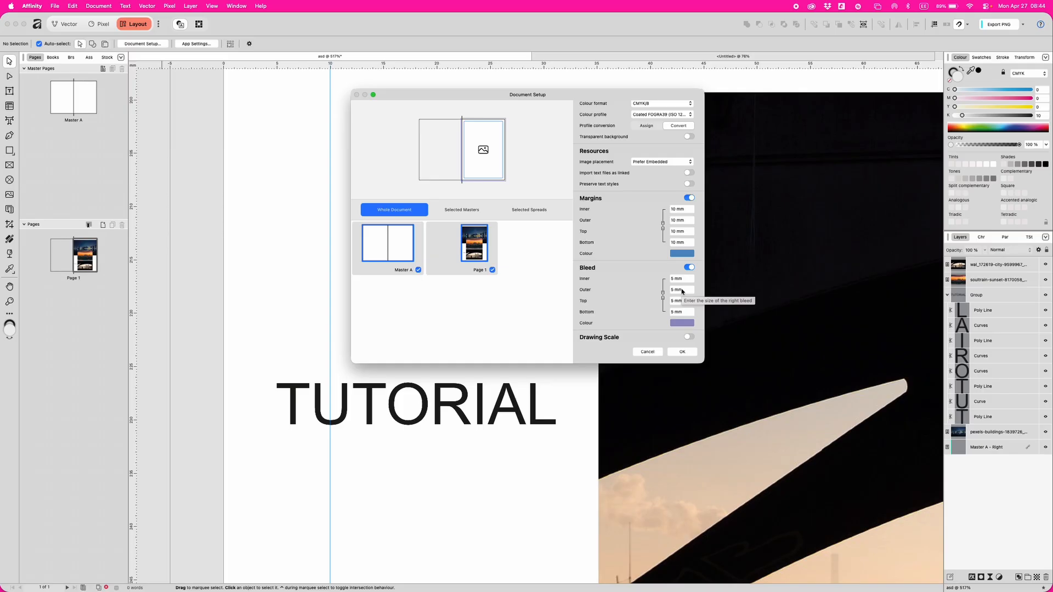
left_click(682, 352)
Hide the document's bleed area and show it again
scroll(327, 161, "down", 10)
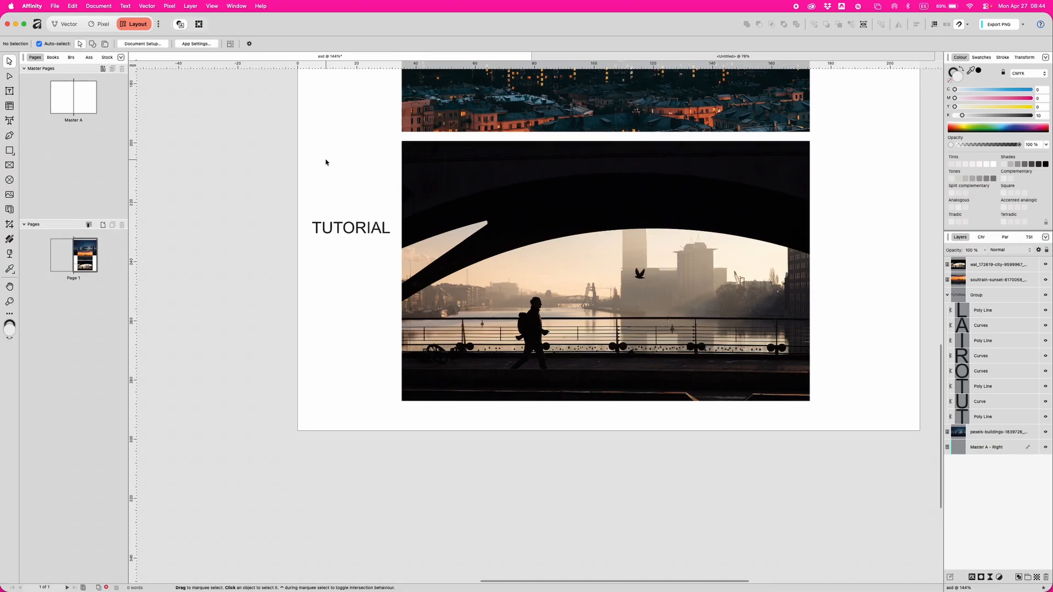
scroll(362, 138, "up", 5)
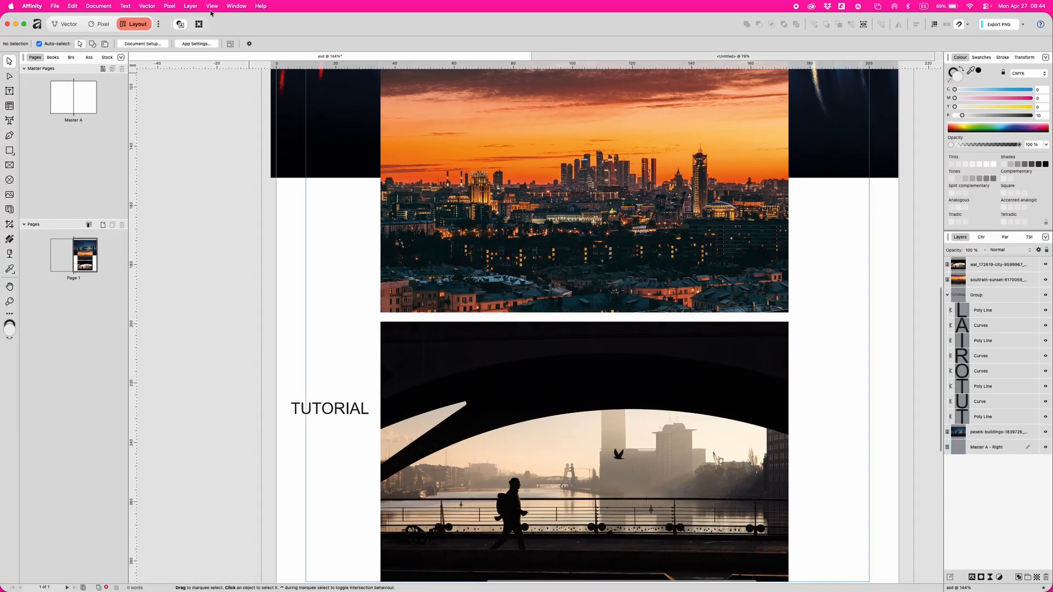
left_click(211, 6)
mouse_move(247, 53)
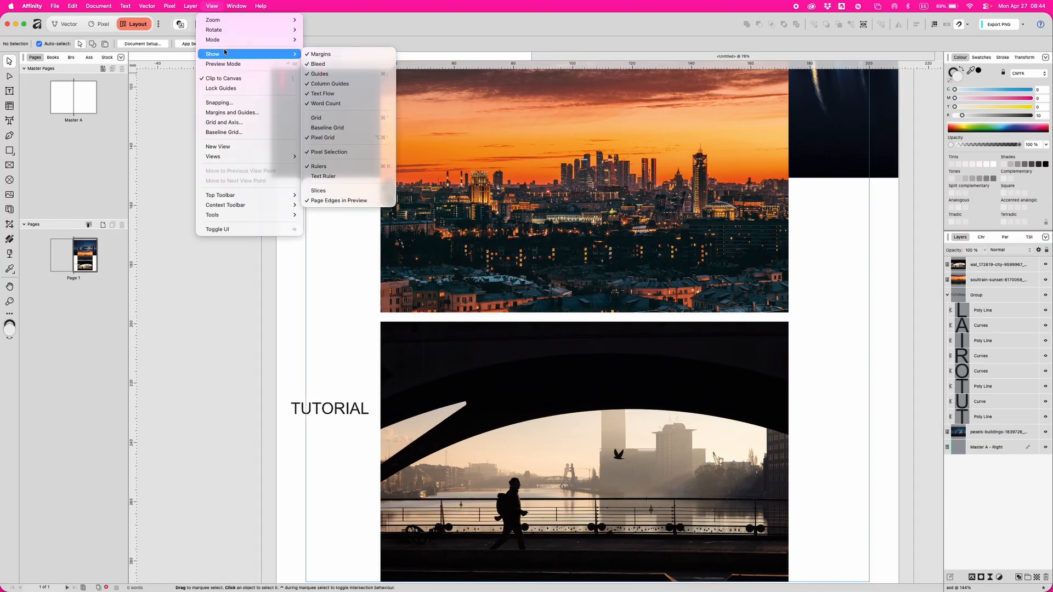
left_click(336, 64)
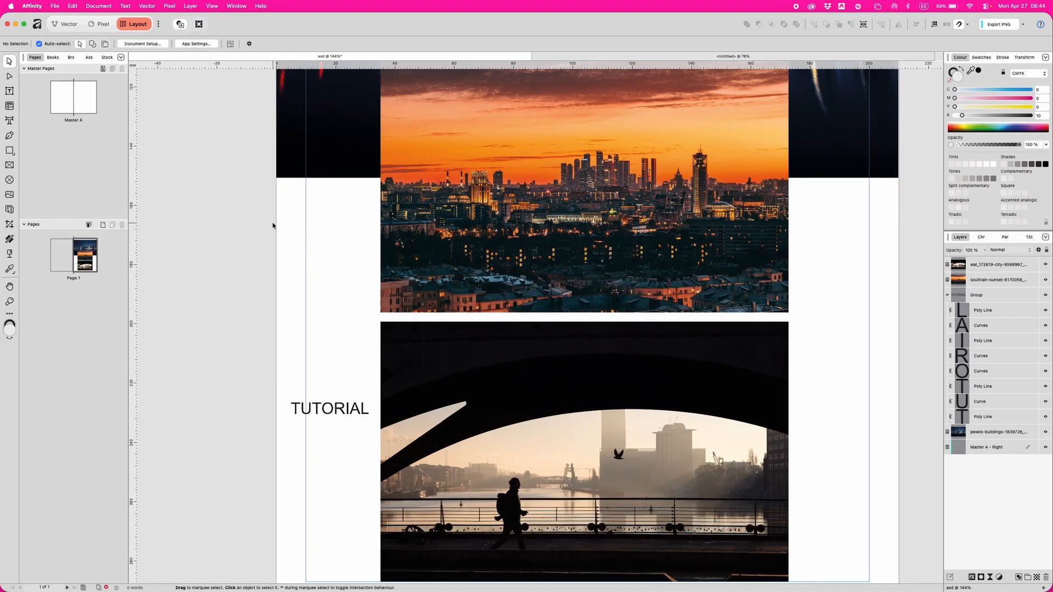
left_click(211, 6)
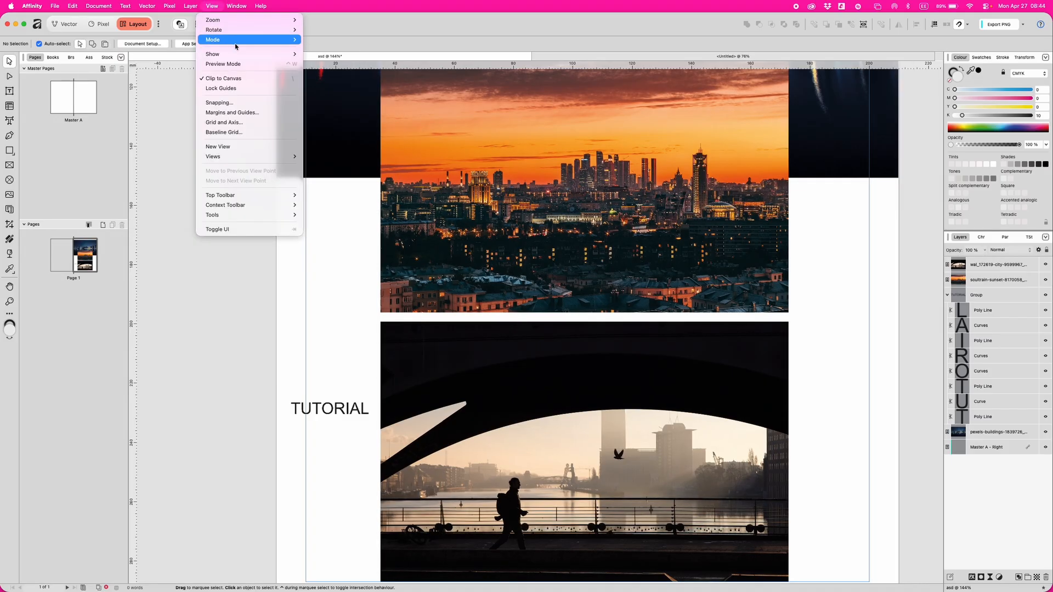
mouse_move(249, 55)
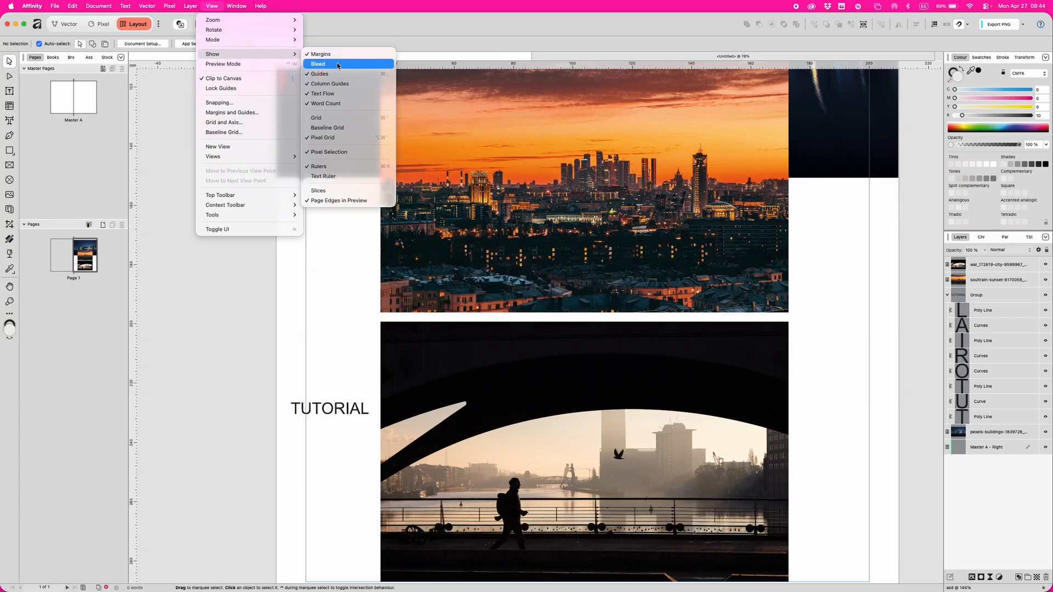
left_click(334, 62)
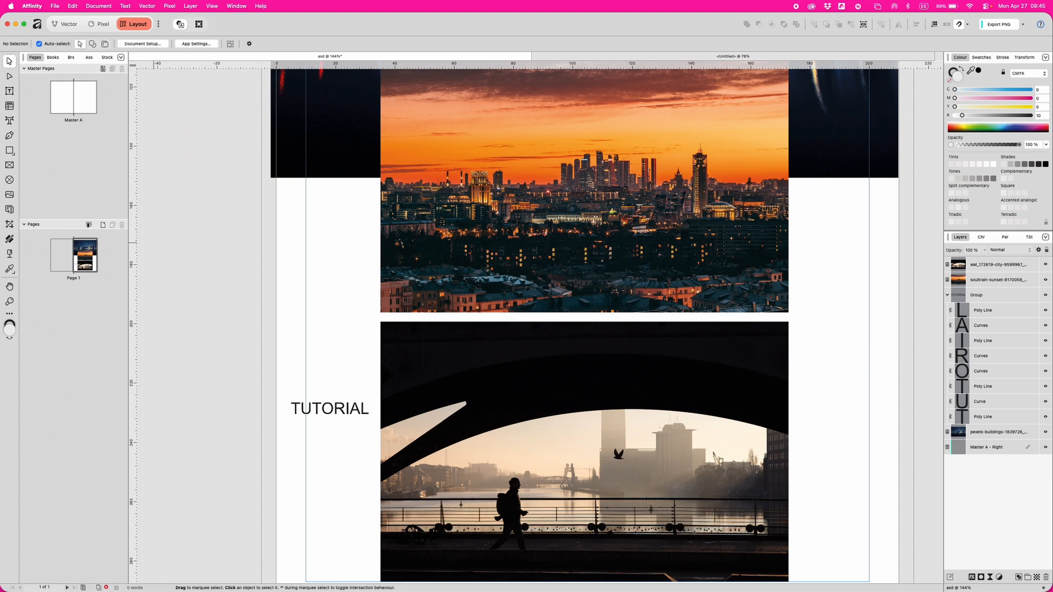
Add a Soft Proof adjustment layer to the page and move its settings dialog clear of the bridge photo's lower part
left_click(168, 6)
mouse_move(202, 70)
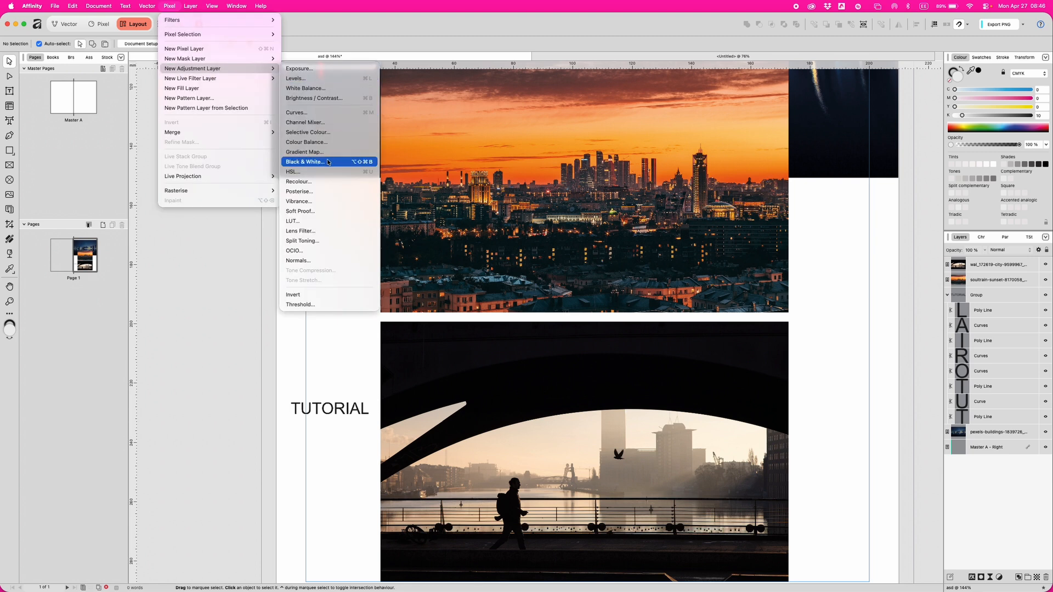
left_click(325, 215)
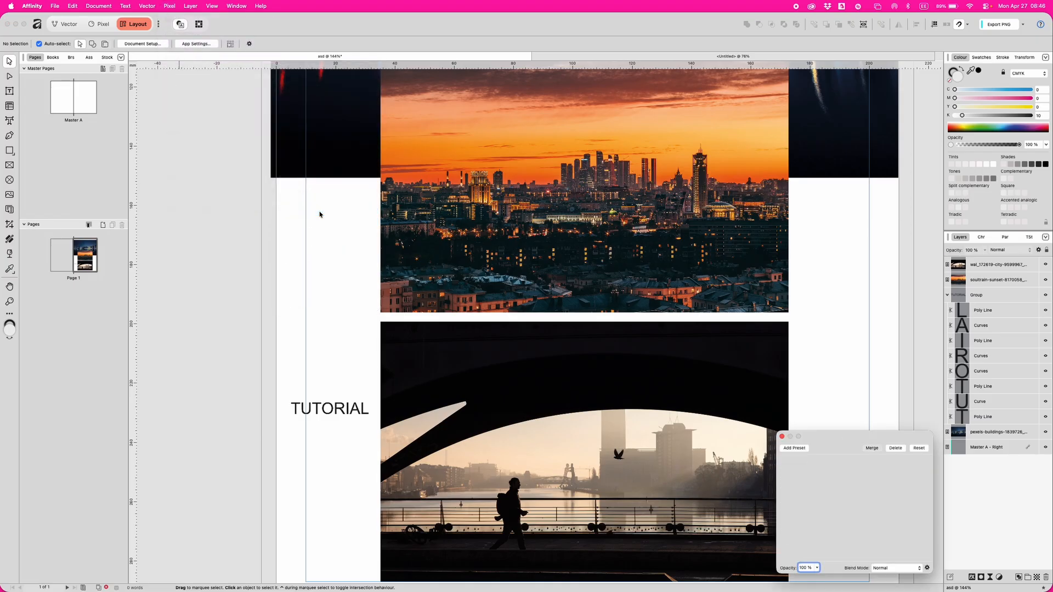
left_click_drag(832, 441, 771, 321)
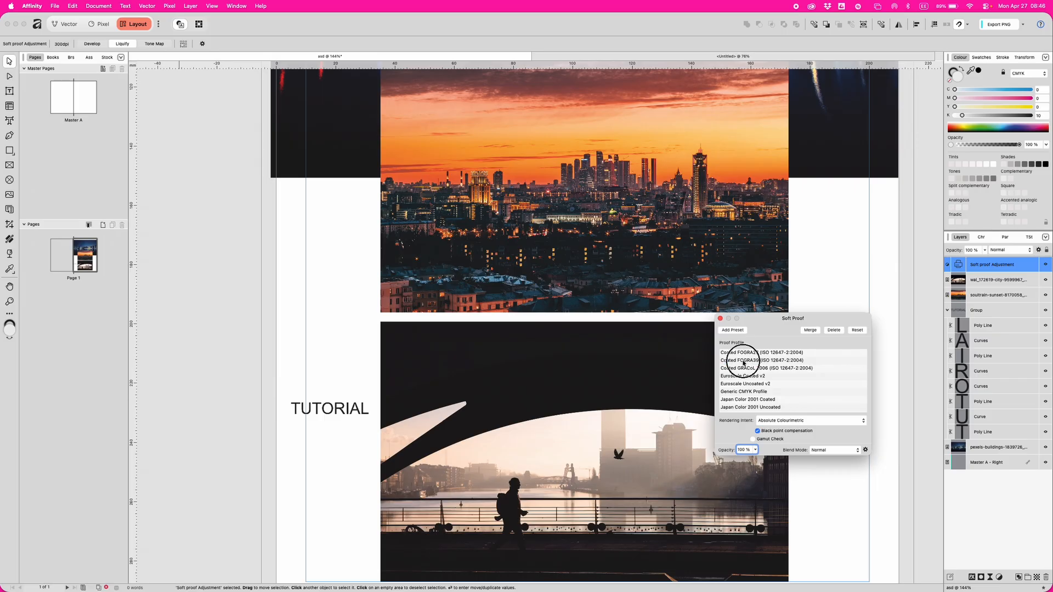
Preview the layout with different proof profiles, from Coated FOGRA27 and FOGRA39 through Euroscale Coated v2 to Japan Color 2001 Uncoated
left_click(744, 361)
left_click(746, 353)
left_click(746, 362)
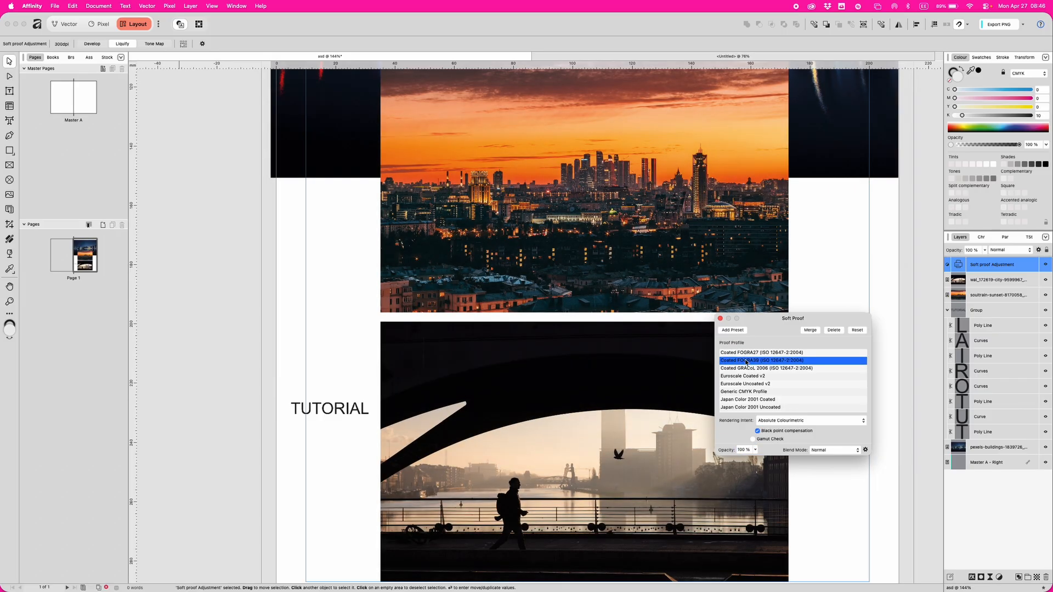
left_click(742, 369)
left_click(740, 377)
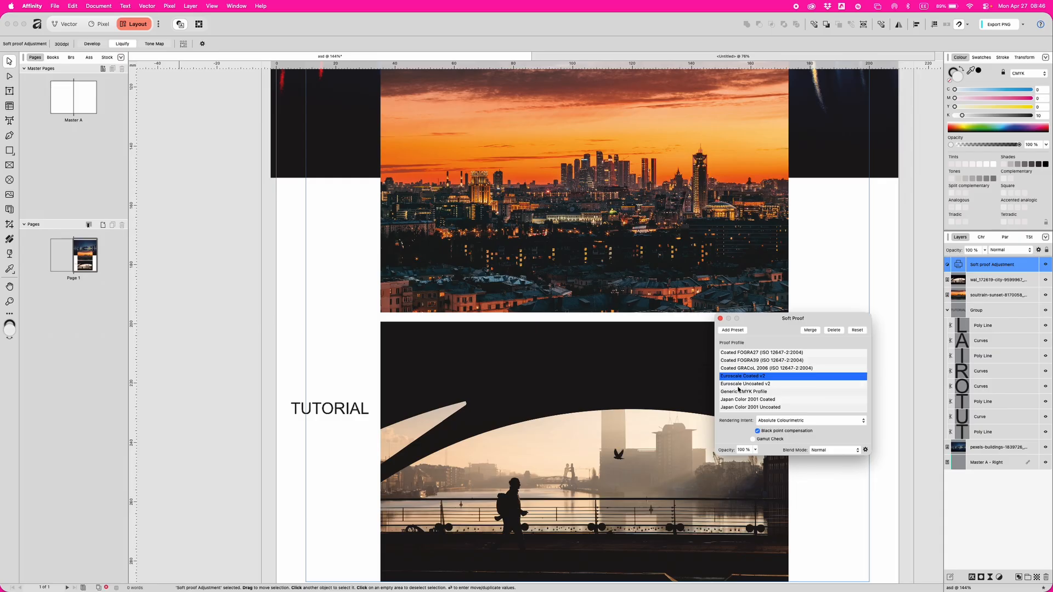
left_click(739, 391)
left_click(742, 400)
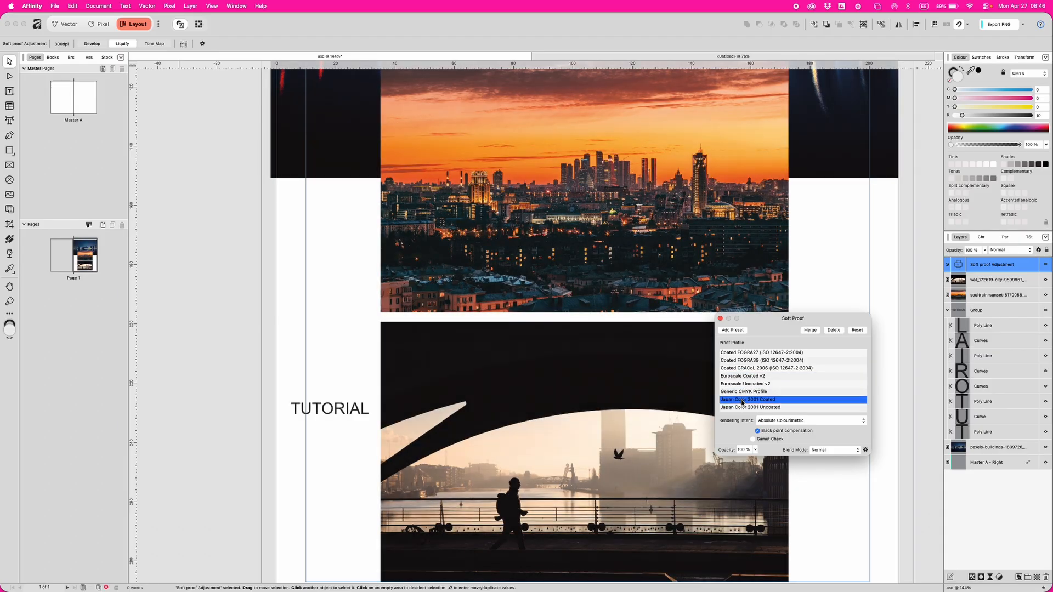
left_click(742, 409)
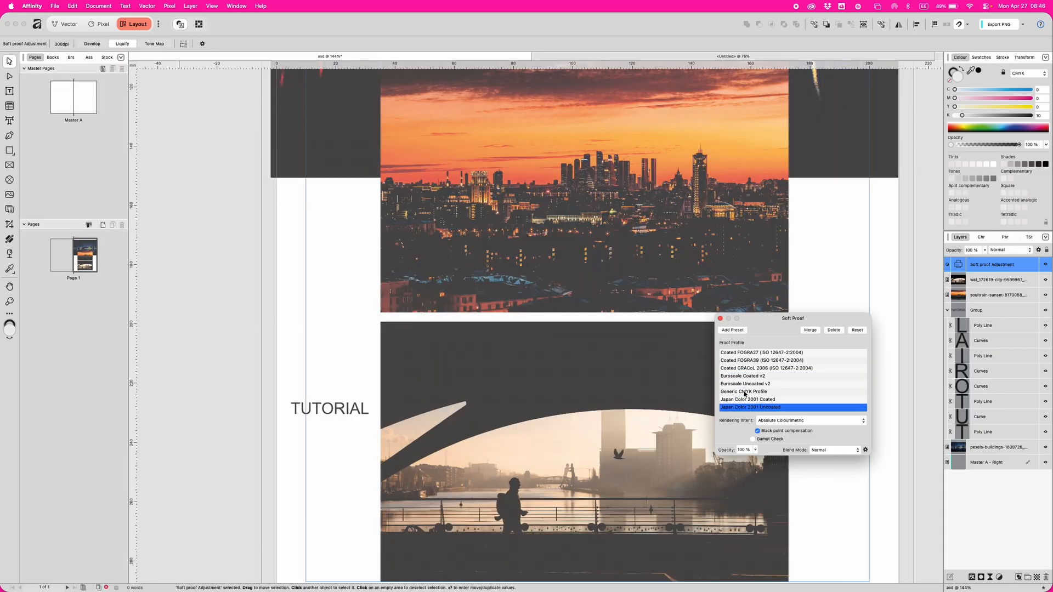
Set the soft proof profile to Photoshop 4 Default CMYK, then leave the adjustment settings and select the sunset city photo
scroll(744, 400, "down", 3)
left_click(745, 387)
left_click(746, 371)
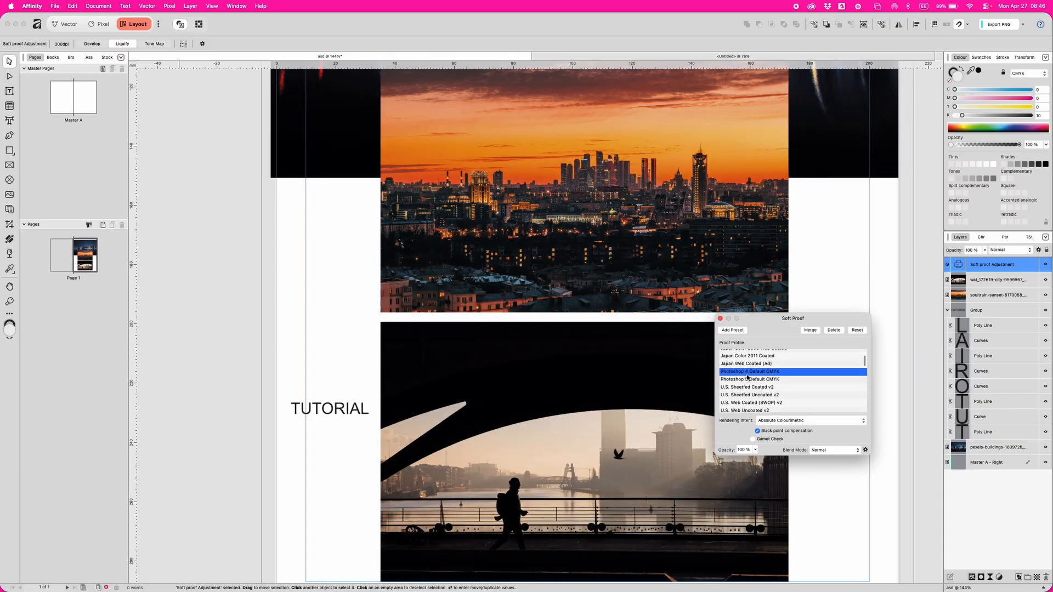
left_click(770, 269)
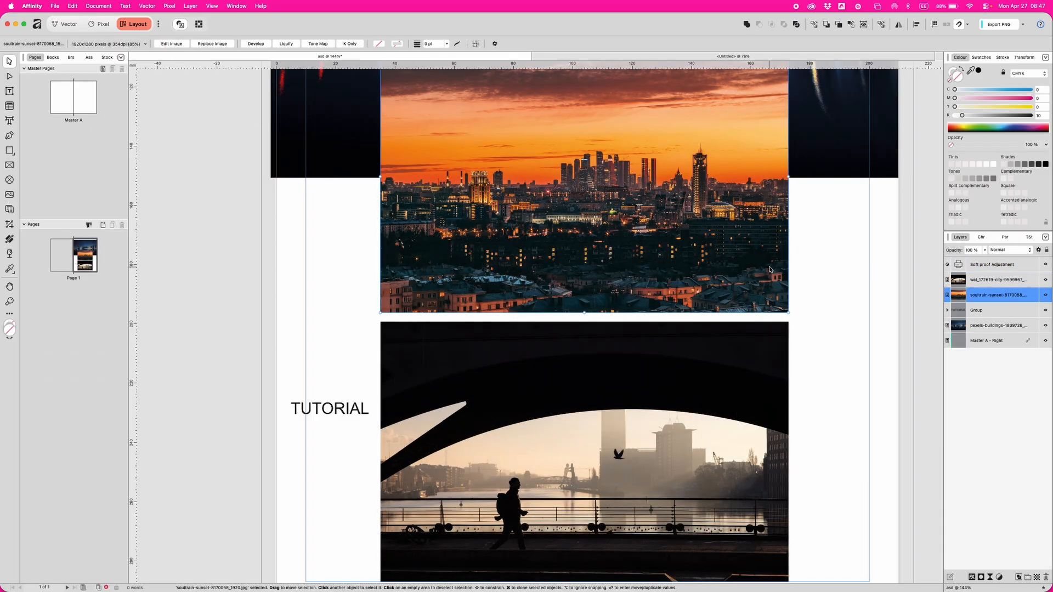